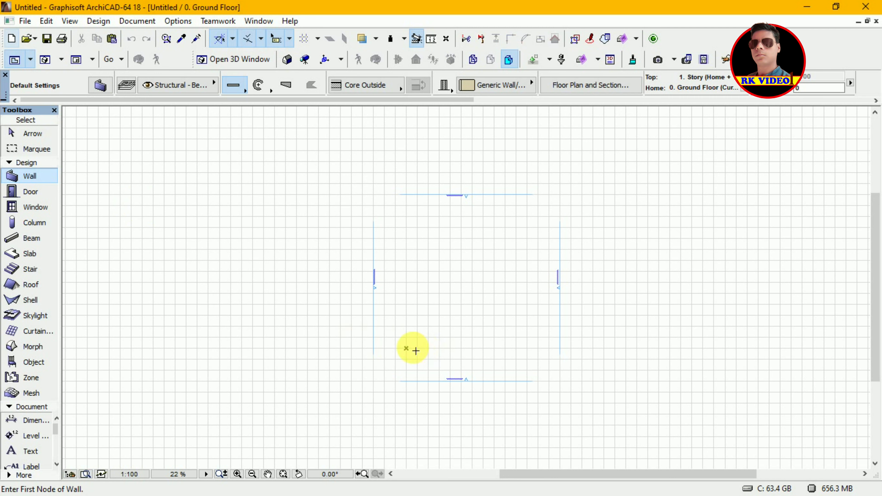
Draw a rectangular outer wall enclosure about 15600 by 14500 in the lower-left part of the area between the elevation markers
{"action": "left_click", "coordinate": [407, 350]}
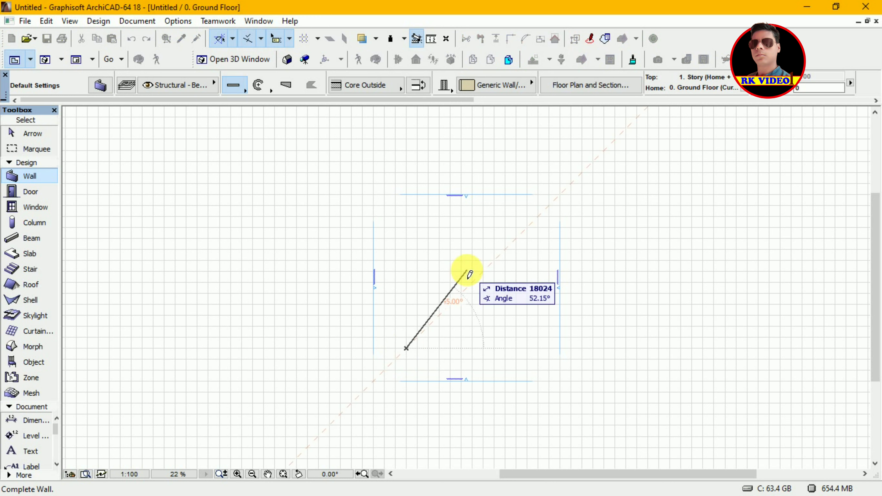
{"action": "left_click", "coordinate": [245, 91]}
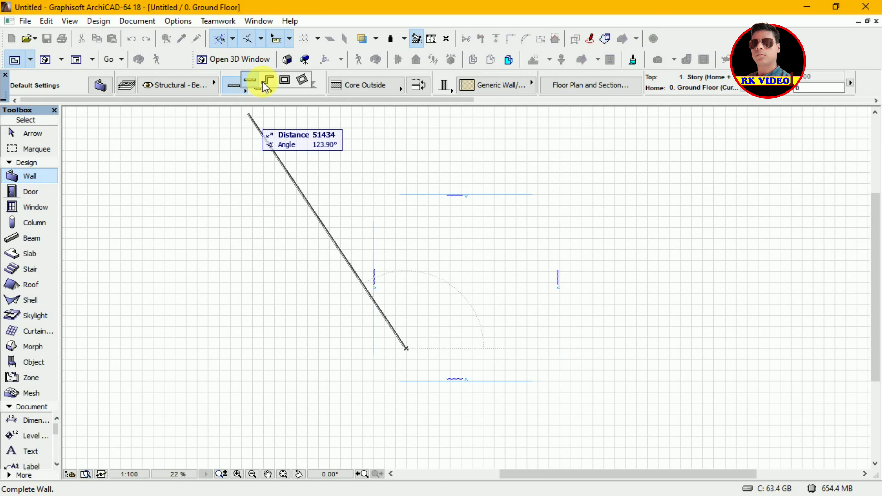
{"action": "left_click", "coordinate": [285, 83]}
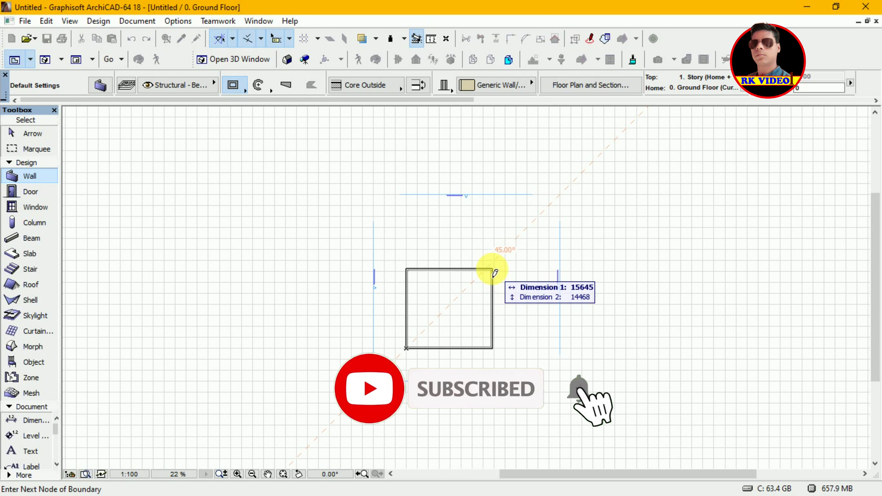
{"action": "left_click", "coordinate": [495, 274]}
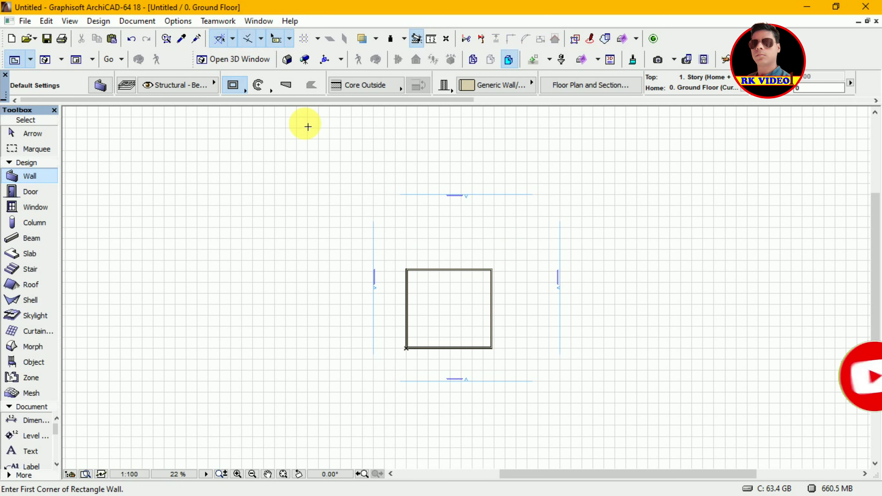
Draw a straight vertical partition wall from the middle of the upper outer wall down to the lower outer wall
{"action": "left_click", "coordinate": [245, 90]}
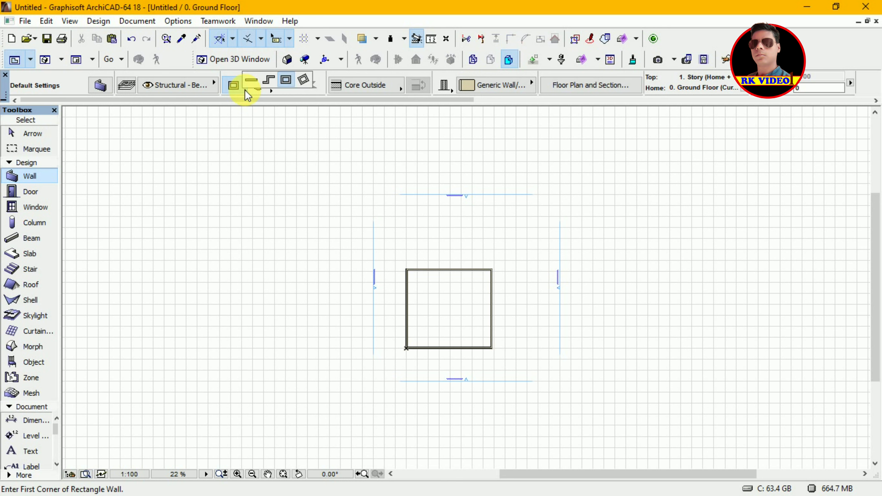
{"action": "left_click", "coordinate": [251, 78]}
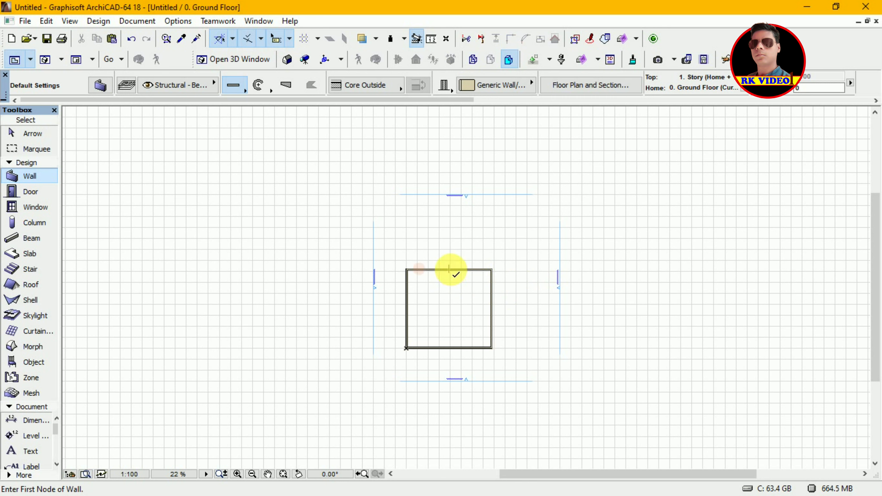
{"action": "left_click", "coordinate": [450, 269]}
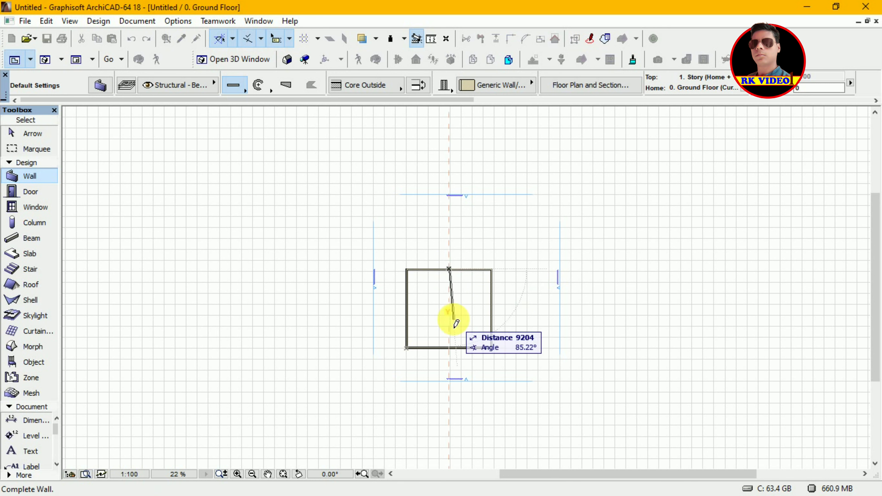
{"action": "left_click", "coordinate": [453, 349]}
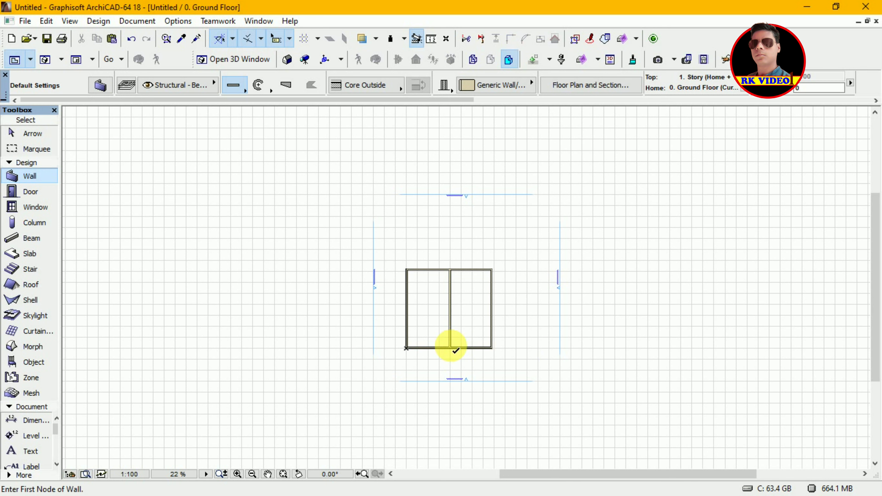
Draw four horizontal partition walls between the central wall and the side outer walls, two in each half, at staggered heights
{"action": "left_click", "coordinate": [408, 291]}
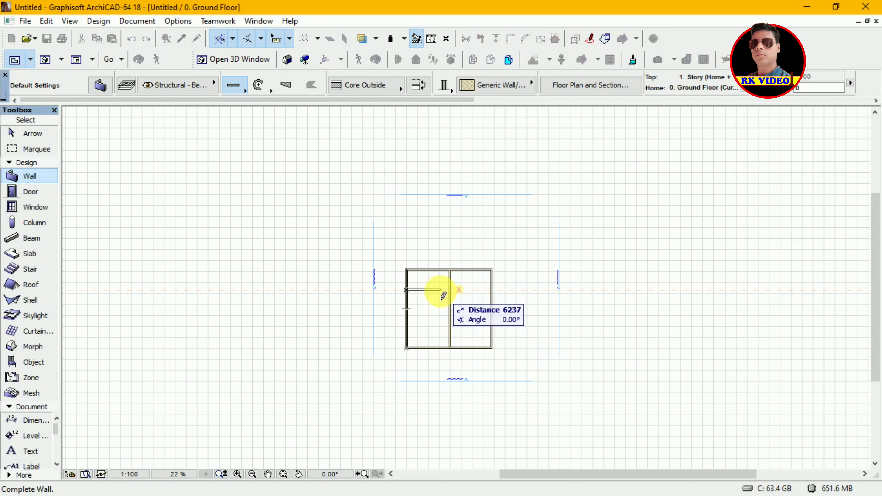
{"action": "left_click", "coordinate": [450, 293]}
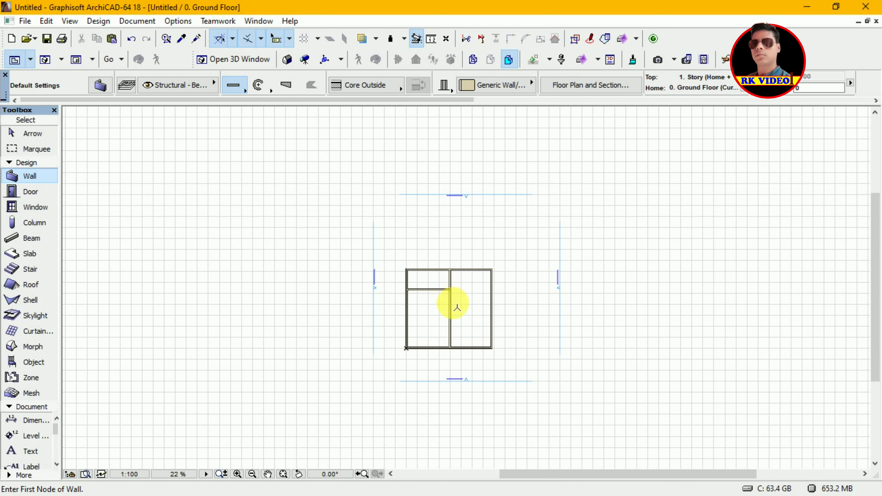
{"action": "left_click", "coordinate": [449, 300]}
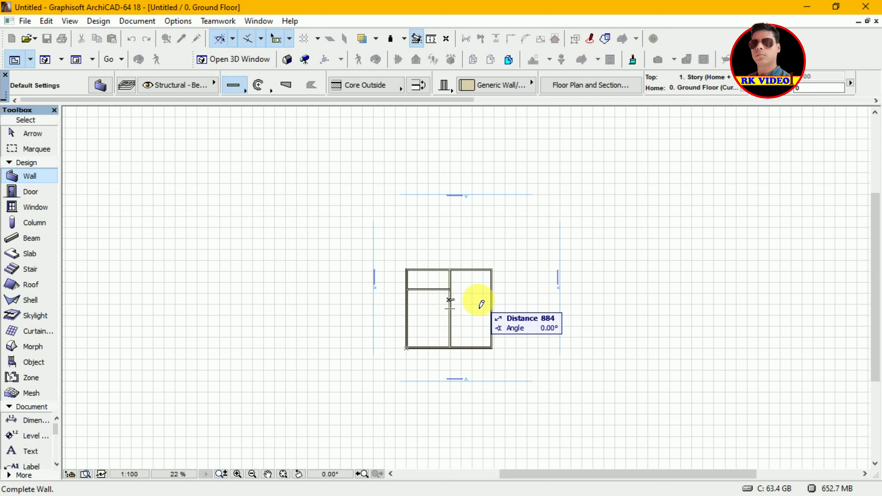
{"action": "left_click", "coordinate": [494, 302]}
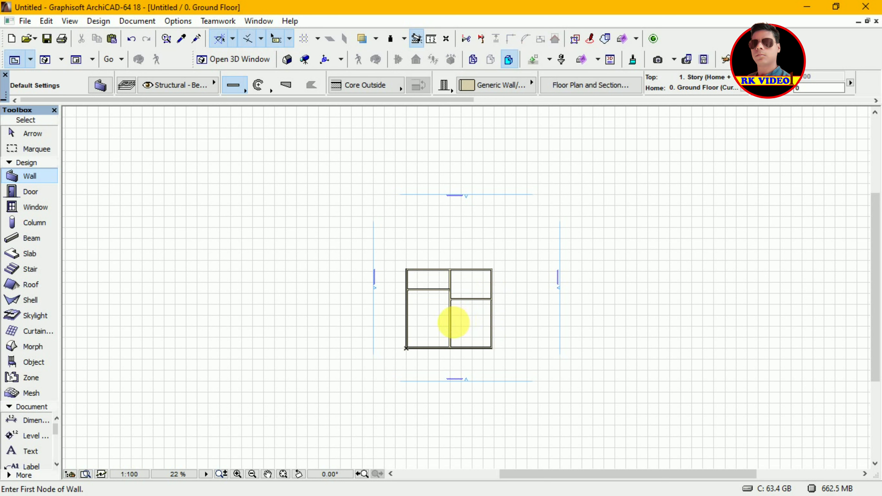
{"action": "left_click", "coordinate": [450, 324]}
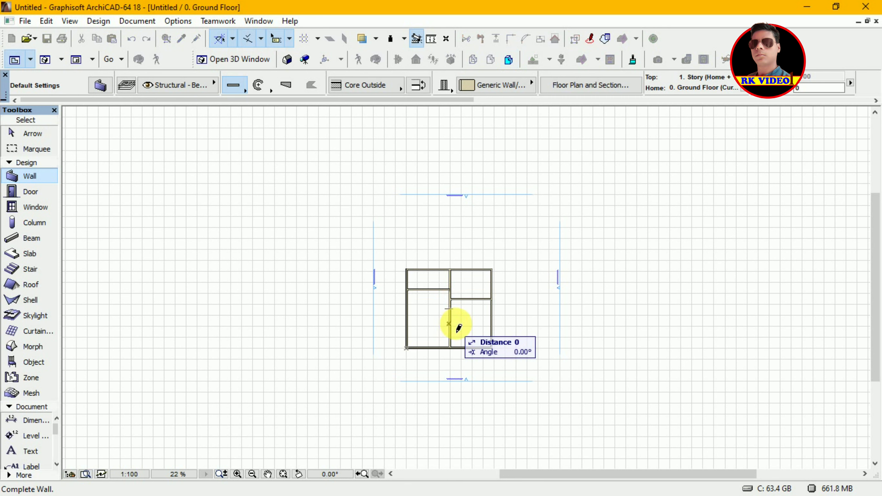
{"action": "left_click", "coordinate": [493, 325]}
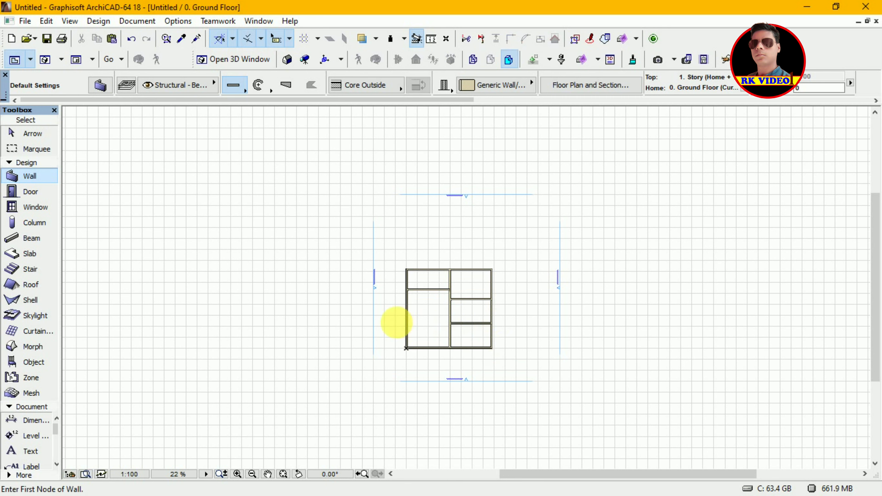
{"action": "left_click", "coordinate": [407, 313]}
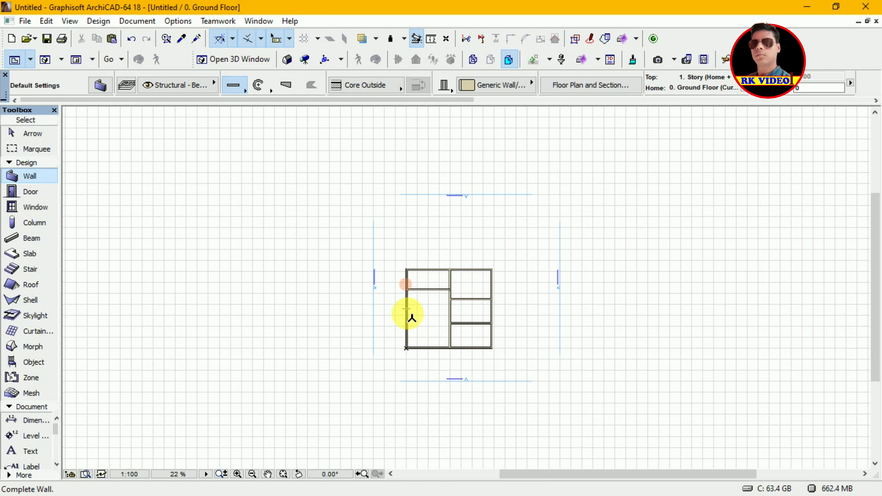
{"action": "left_click", "coordinate": [450, 314]}
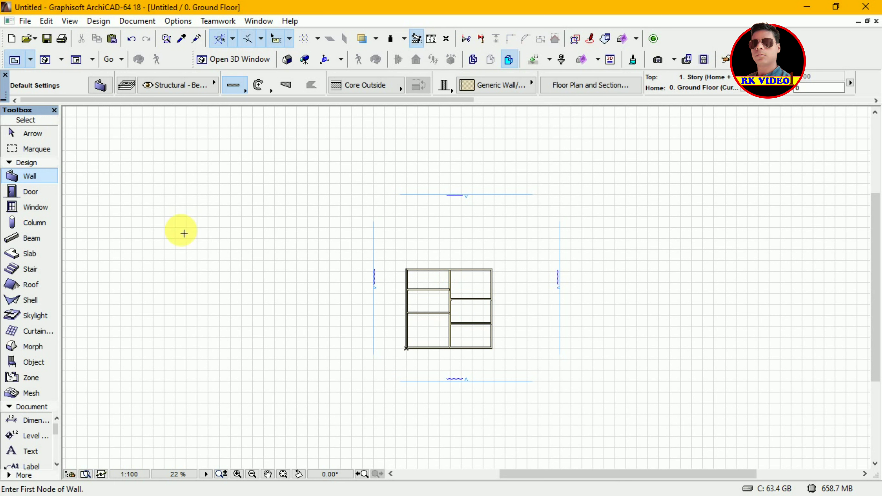
Place two 900 × 2100 doors in the lower outer wall, one centred on each bottom room and opening inward
{"action": "left_click", "coordinate": [36, 192]}
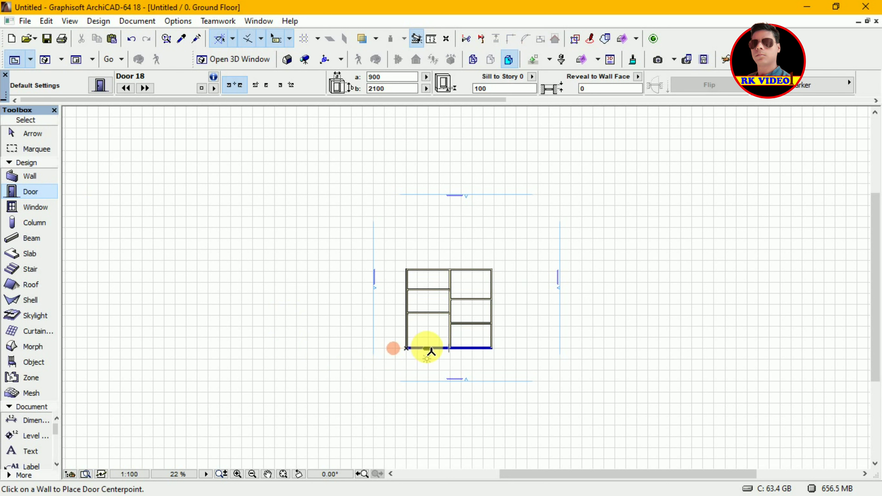
{"action": "left_click", "coordinate": [427, 348]}
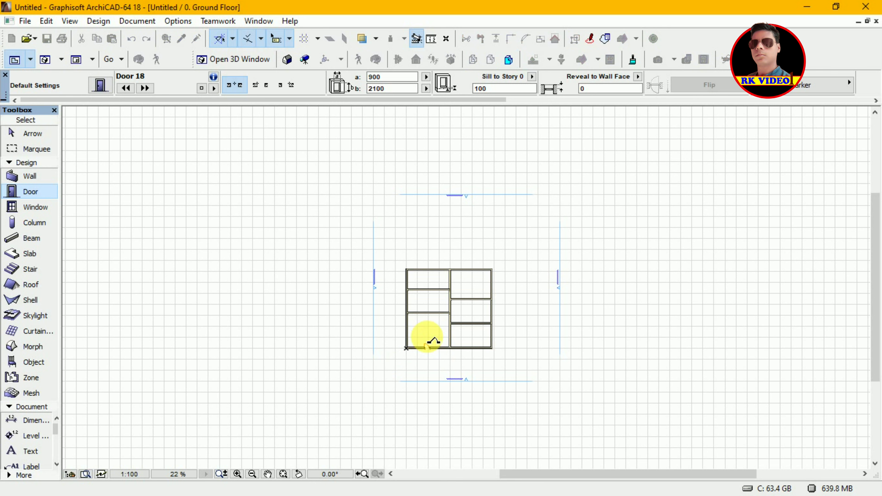
{"action": "left_click", "coordinate": [434, 340]}
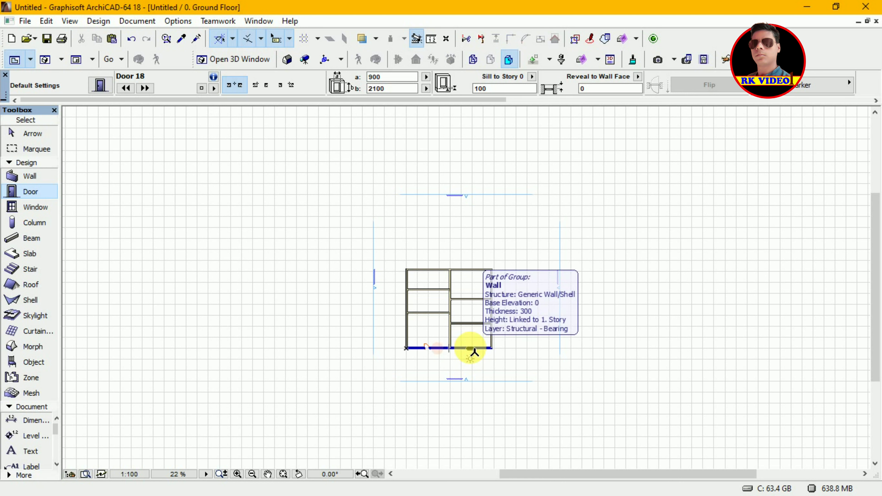
{"action": "left_click", "coordinate": [473, 348]}
{"action": "left_click", "coordinate": [475, 341]}
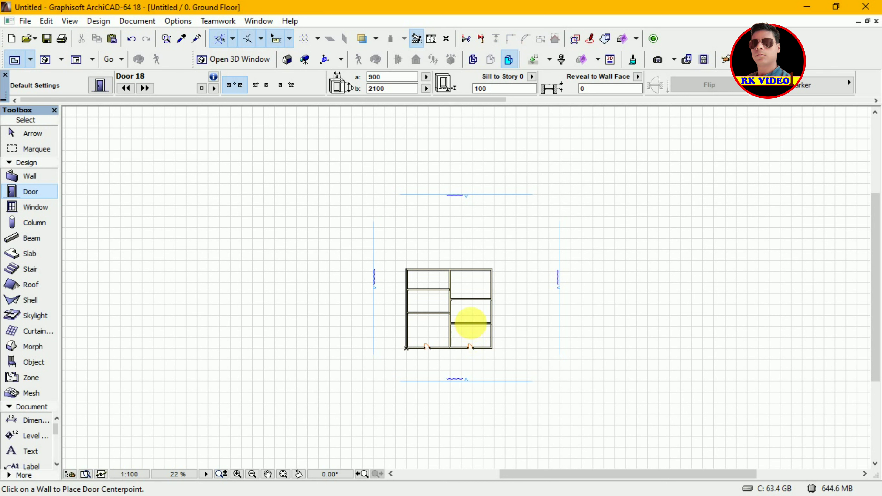
Place a 900 × 2100 door at the middle of each of the four horizontal partitions, opening into the room above
{"action": "left_click", "coordinate": [474, 325]}
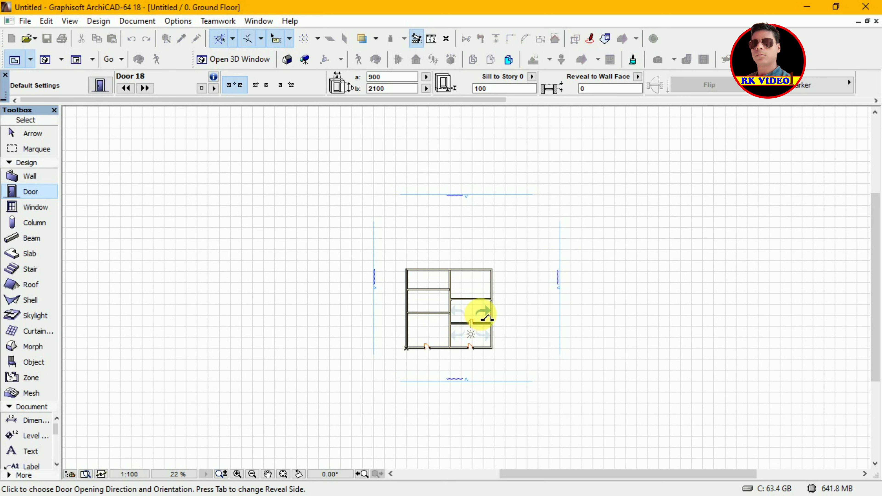
{"action": "left_click", "coordinate": [484, 316]}
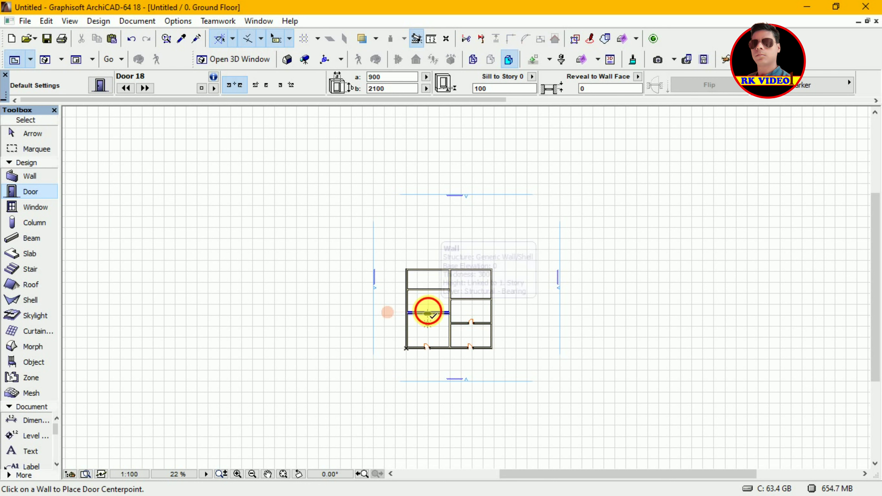
{"action": "left_click", "coordinate": [429, 313]}
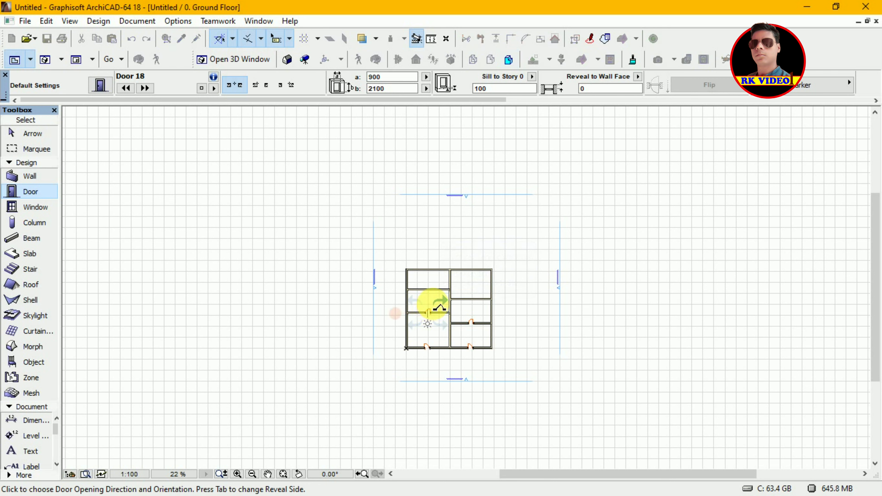
{"action": "left_click", "coordinate": [431, 299]}
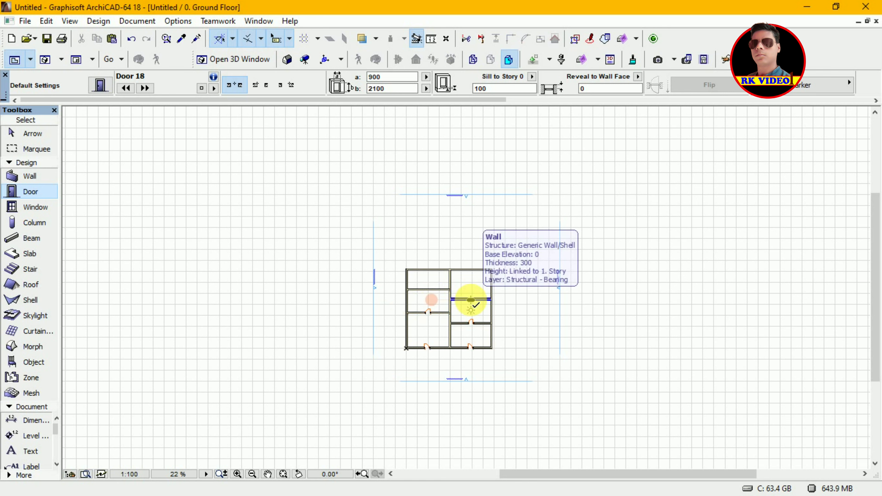
{"action": "left_click", "coordinate": [471, 300]}
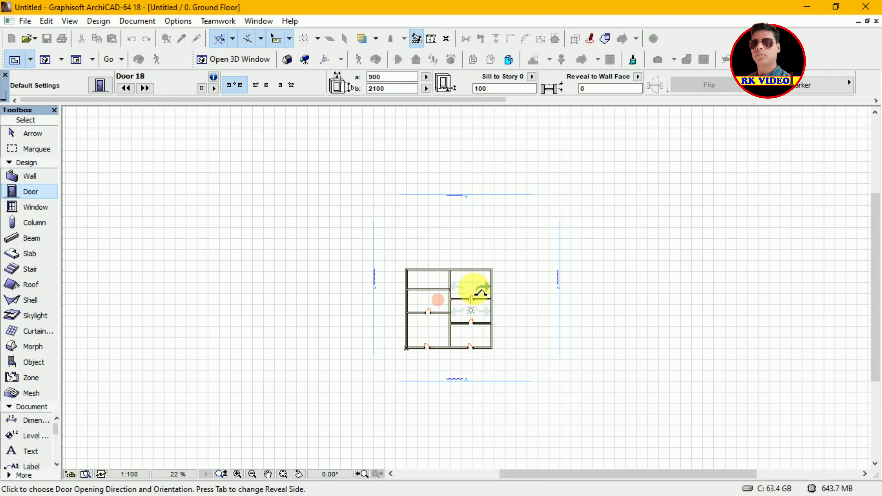
{"action": "left_click", "coordinate": [478, 292]}
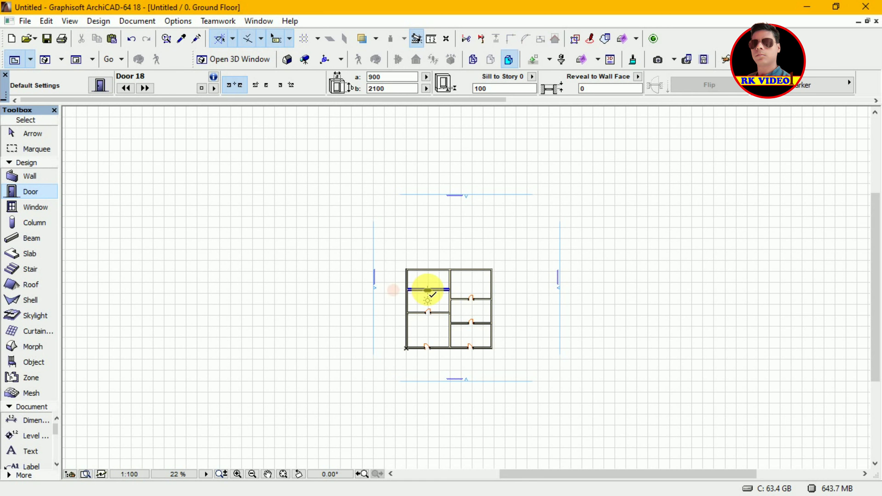
{"action": "left_click", "coordinate": [429, 292]}
{"action": "left_click", "coordinate": [441, 285]}
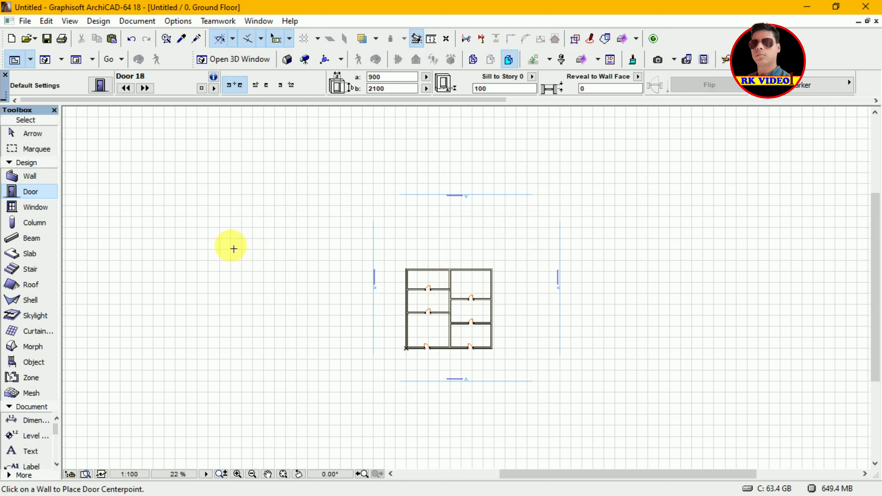
Place three 900 × 1500 windows with a 1000 sill in the left outer wall, one per room, opening inward
{"action": "left_click", "coordinate": [45, 210]}
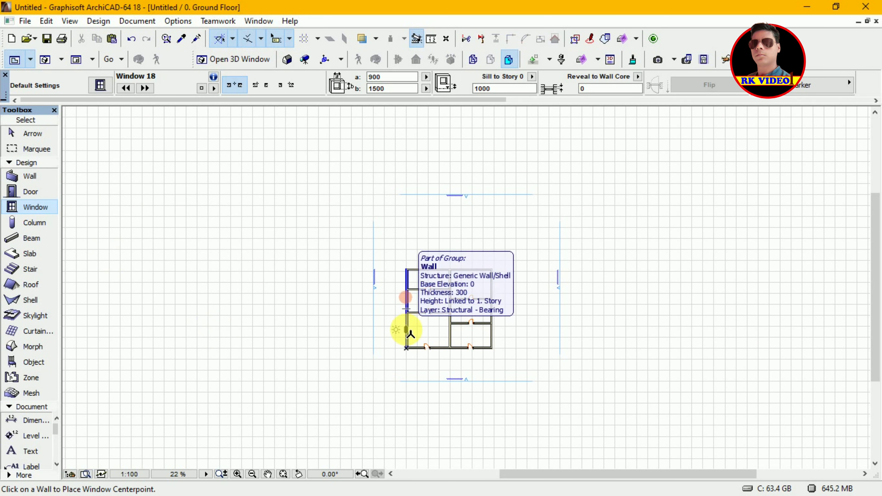
{"action": "left_click", "coordinate": [410, 334]}
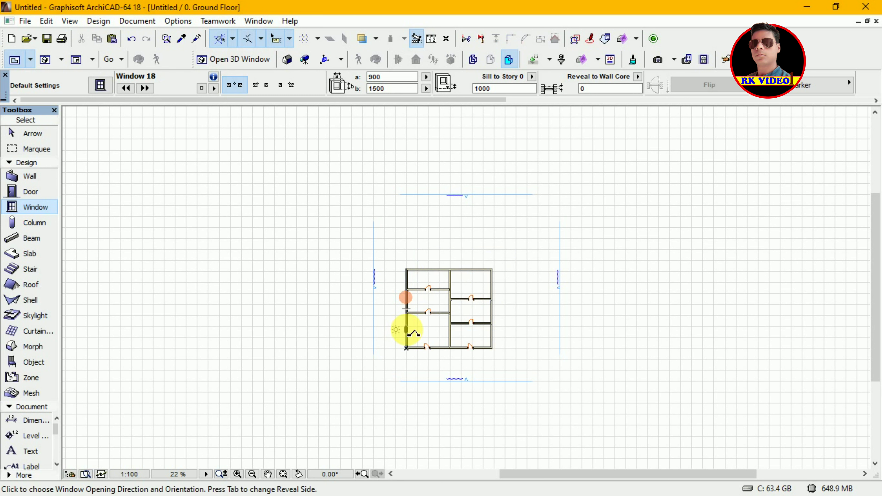
{"action": "left_click", "coordinate": [431, 334]}
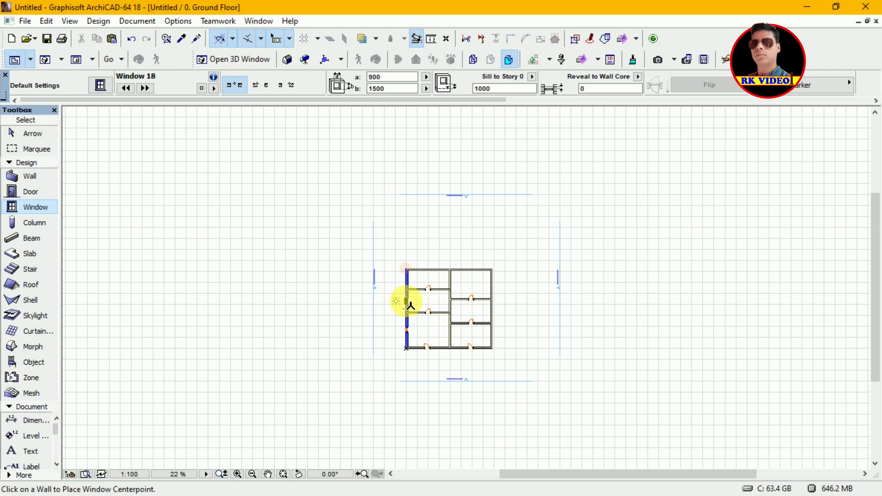
{"action": "left_click", "coordinate": [411, 305]}
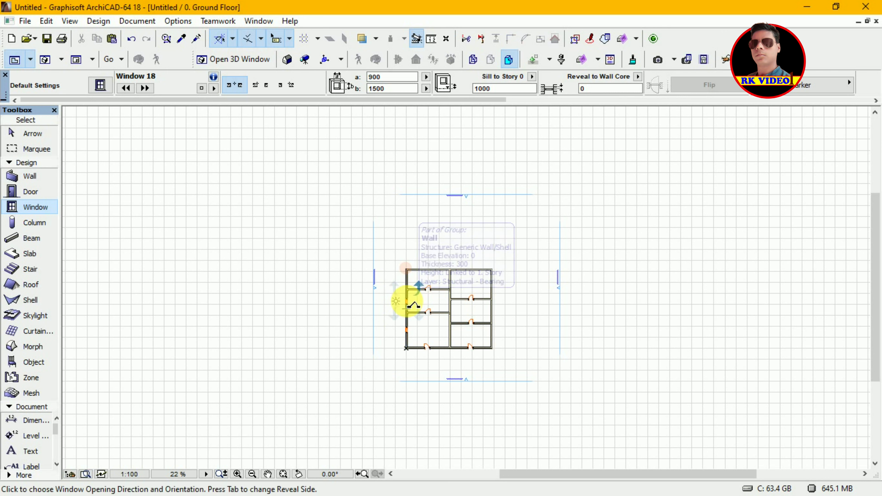
{"action": "left_click", "coordinate": [430, 305]}
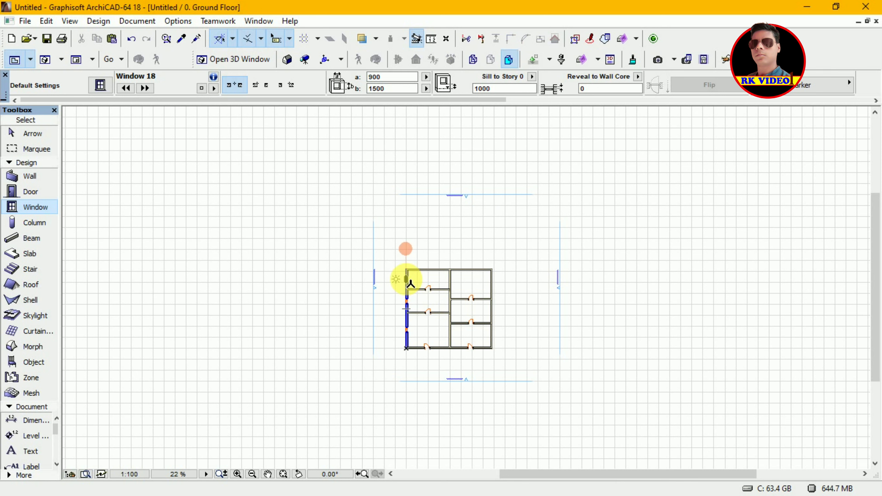
{"action": "left_click", "coordinate": [408, 281]}
{"action": "left_click", "coordinate": [425, 280]}
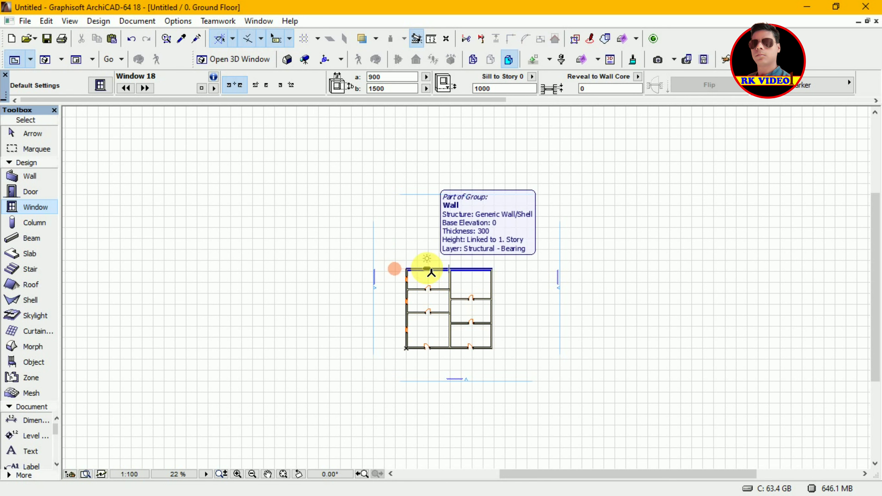
Place two 900 × 1500 windows with a 1000 sill in the upper outer wall, one centred on each top room, opening inward
{"action": "left_click", "coordinate": [431, 271]}
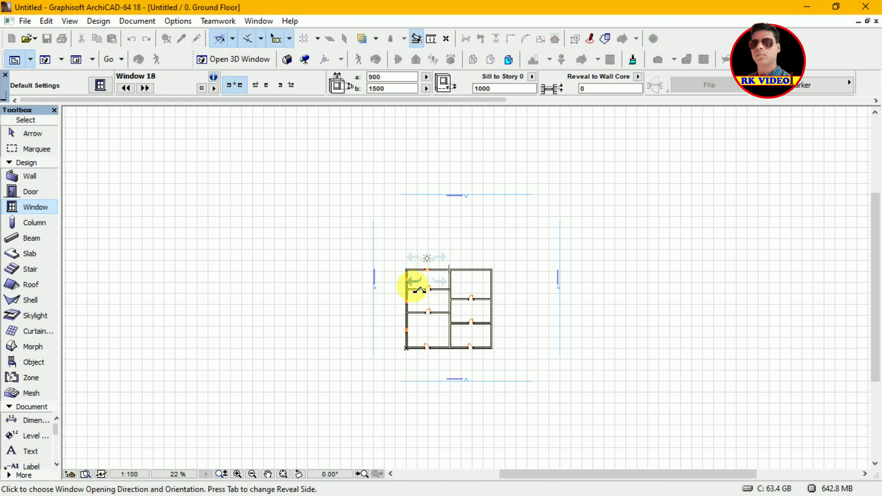
{"action": "left_click", "coordinate": [419, 289]}
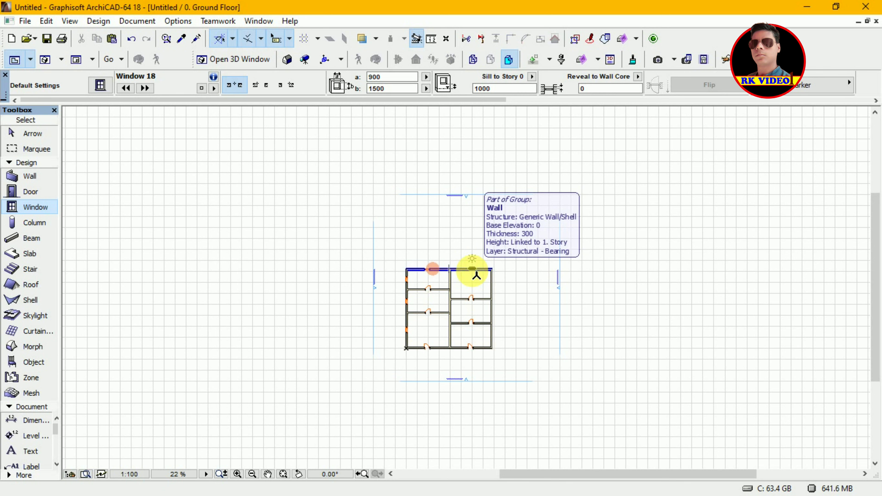
{"action": "left_click", "coordinate": [473, 270]}
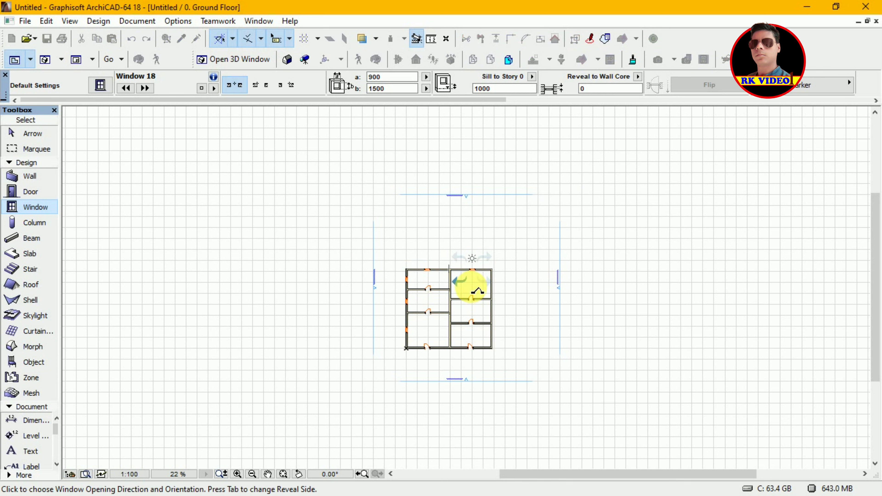
{"action": "left_click", "coordinate": [473, 291]}
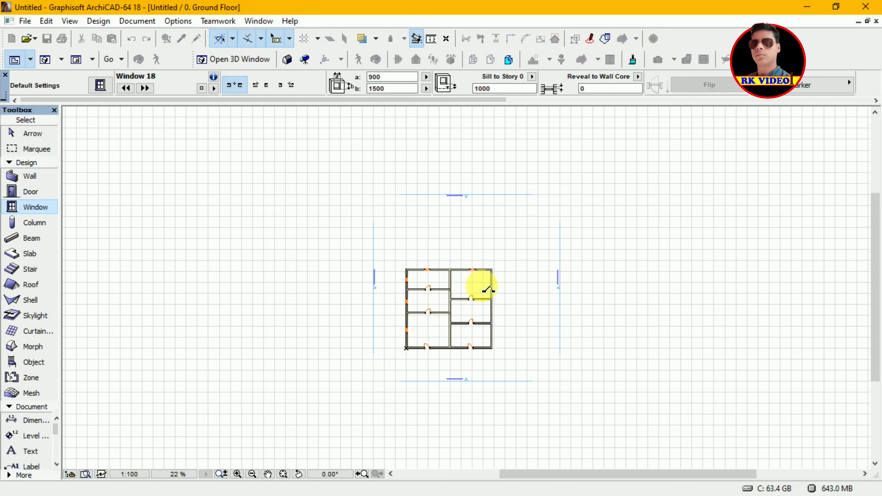
Place three 900 × 1500 windows with a 1000 sill in the right outer wall, one per room, opening inward
{"action": "left_click", "coordinate": [492, 288]}
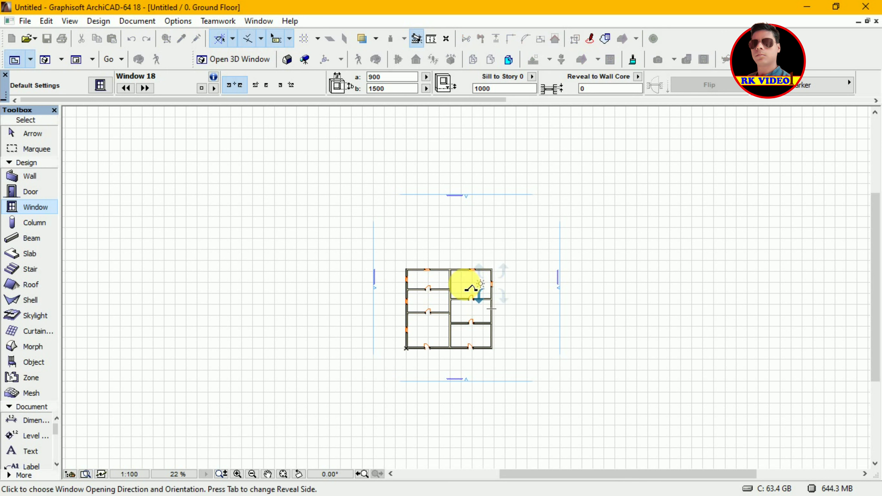
{"action": "left_click", "coordinate": [469, 289]}
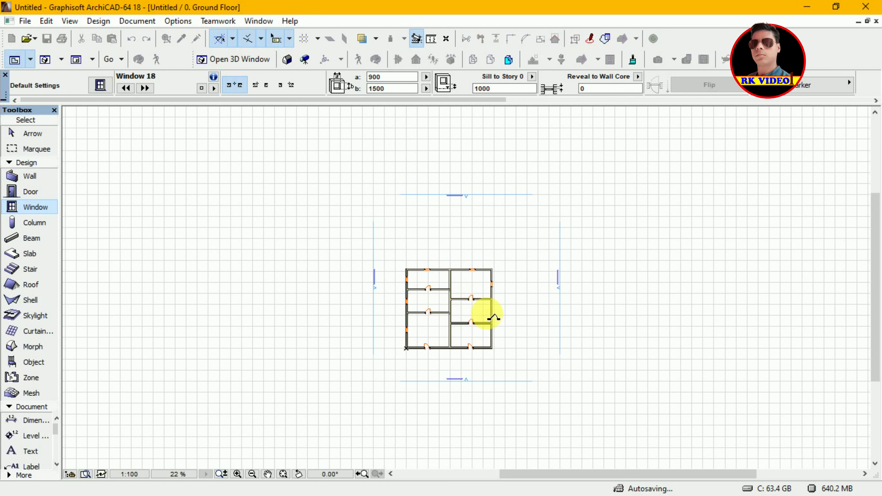
{"action": "left_click", "coordinate": [492, 312]}
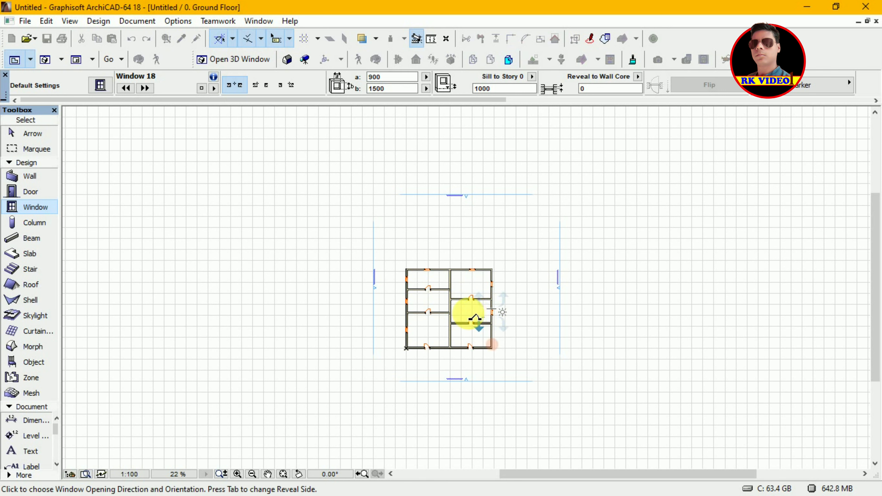
{"action": "left_click", "coordinate": [469, 313]}
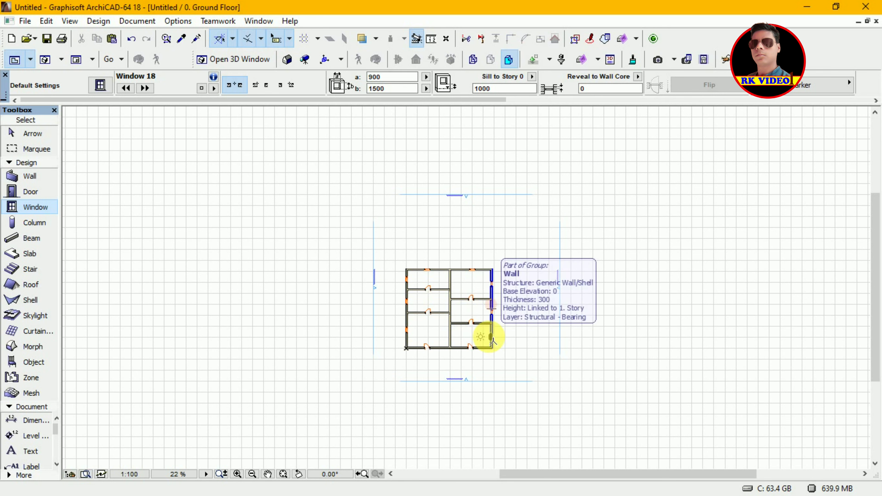
{"action": "left_click", "coordinate": [493, 341]}
{"action": "left_click", "coordinate": [471, 337]}
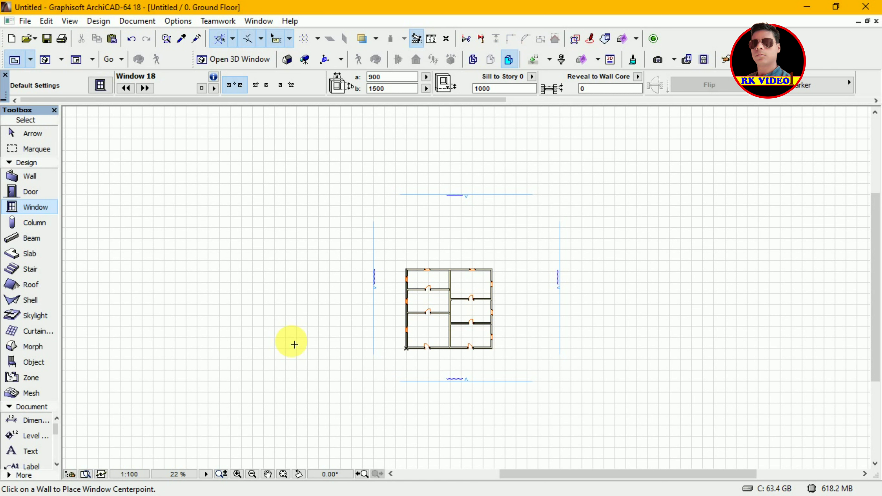
Place Generic zones with their stamps in the two top rooms and the middle-left room, detecting each area from its enclosing walls
{"action": "left_click", "coordinate": [33, 379]}
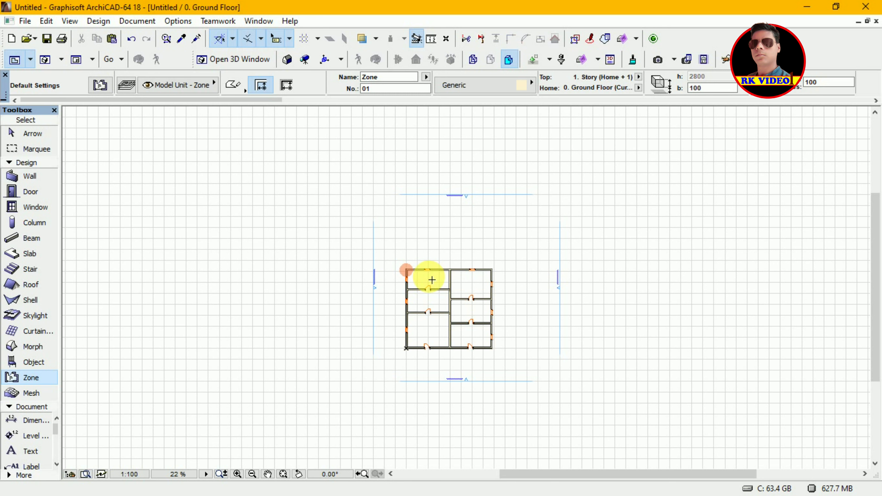
{"action": "left_click", "coordinate": [432, 280]}
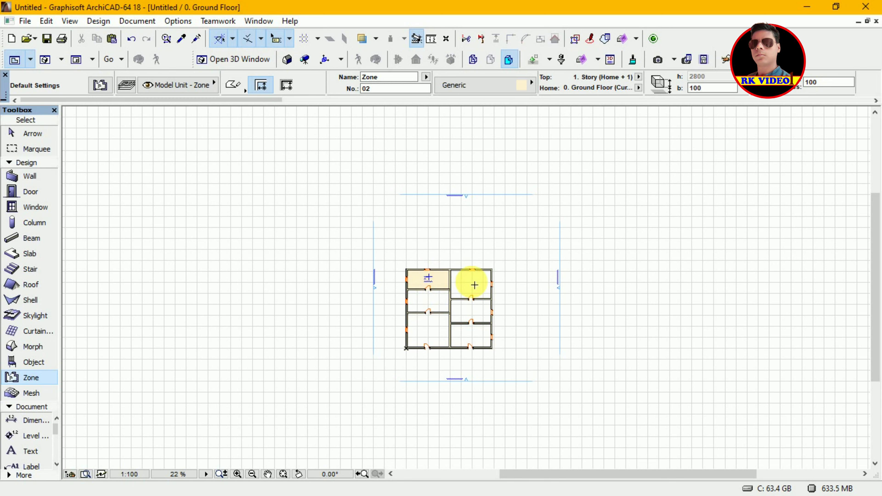
{"action": "left_click", "coordinate": [475, 285]}
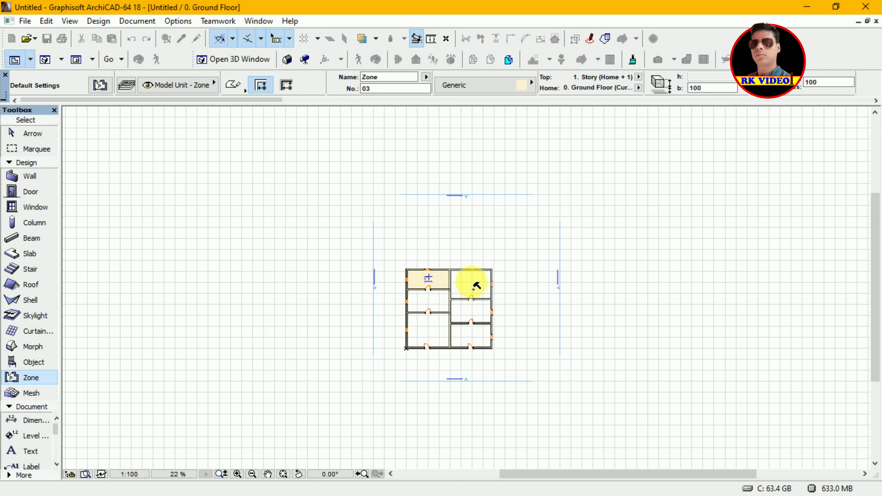
{"action": "left_click", "coordinate": [472, 282]}
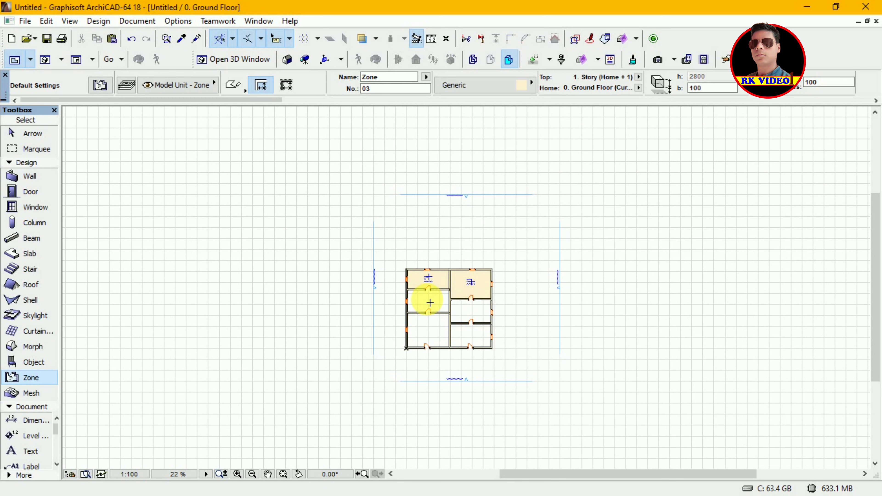
{"action": "left_click", "coordinate": [430, 303]}
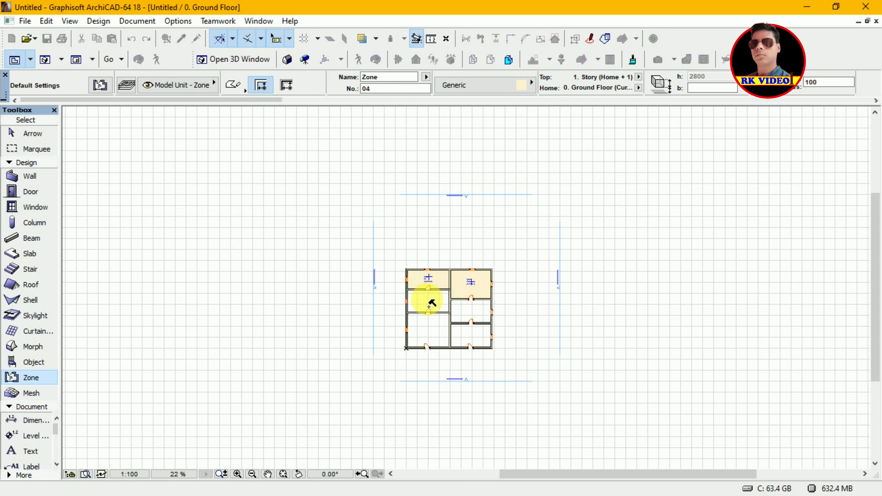
{"action": "left_click", "coordinate": [431, 303]}
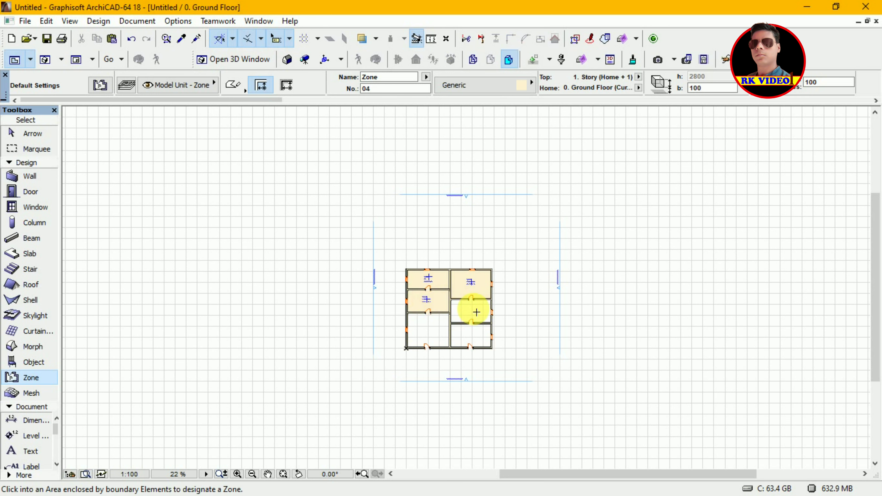
Place Generic zones with their stamps in the middle-right, bottom-left and bottom-right rooms
{"action": "left_click", "coordinate": [476, 312]}
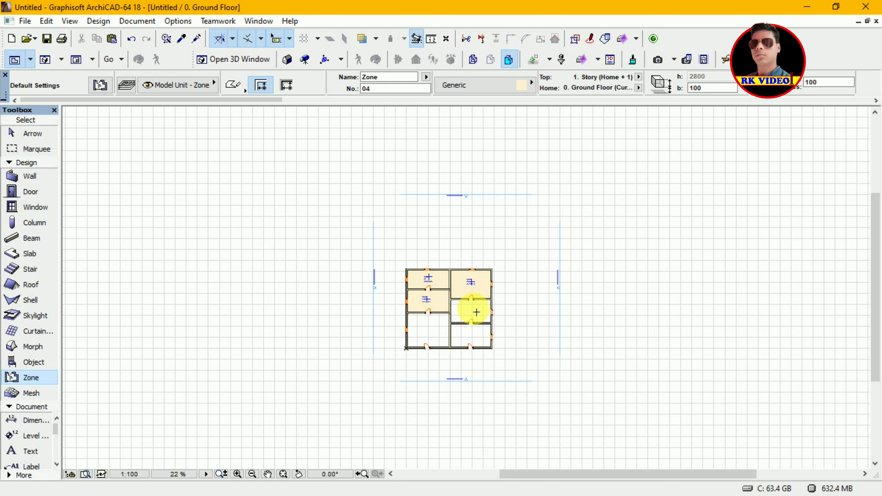
{"action": "left_click", "coordinate": [476, 313]}
{"action": "left_click", "coordinate": [475, 311]}
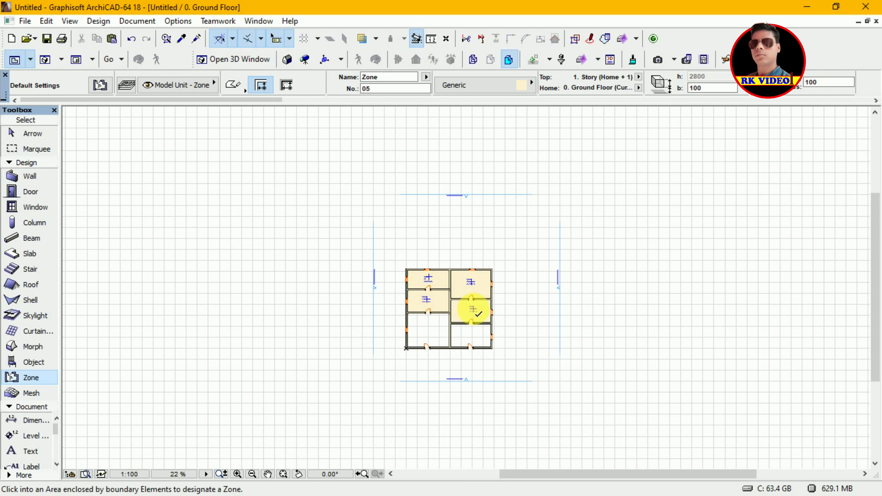
{"action": "left_click", "coordinate": [431, 330]}
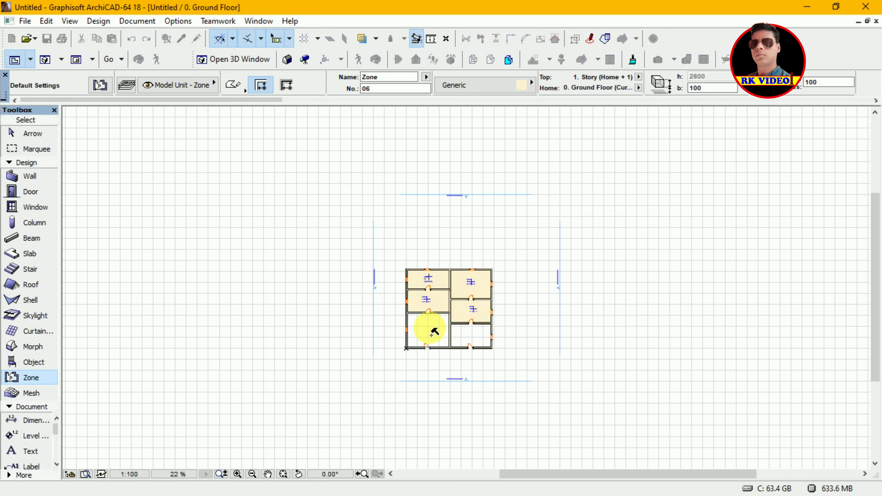
{"action": "left_click", "coordinate": [432, 333]}
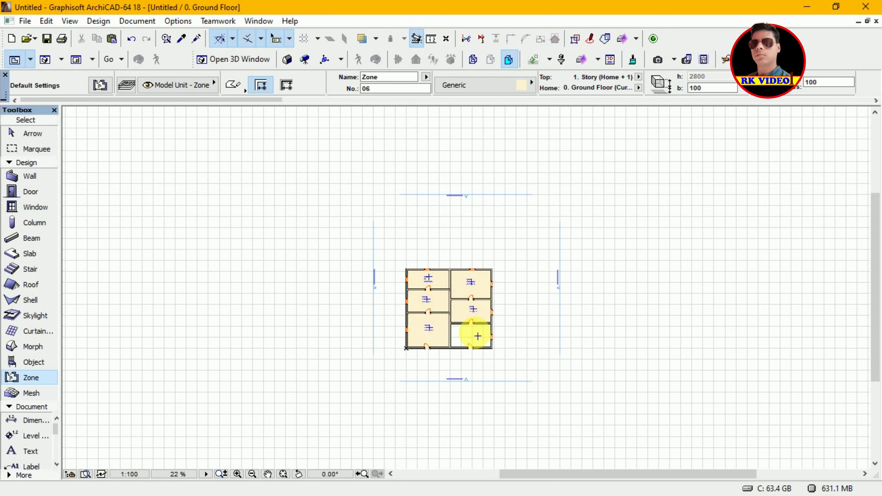
{"action": "left_click", "coordinate": [478, 336]}
{"action": "left_click", "coordinate": [477, 339]}
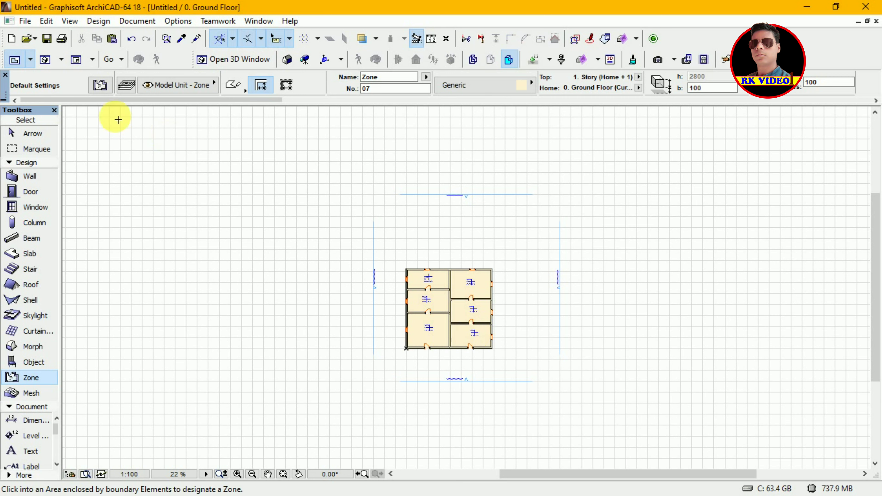
Draw a rectangular slab under the whole house, from the upper-left outer wall corner to the lower-right outer corner
{"action": "left_click", "coordinate": [29, 256]}
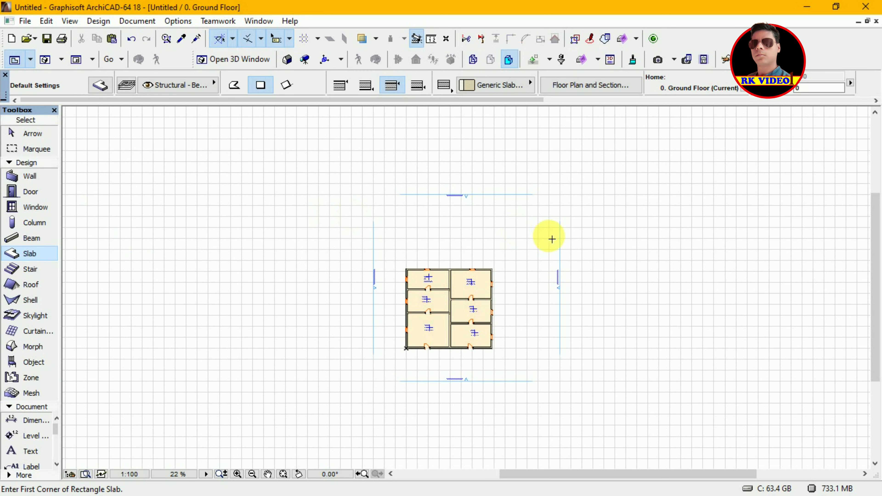
{"action": "left_click", "coordinate": [407, 270]}
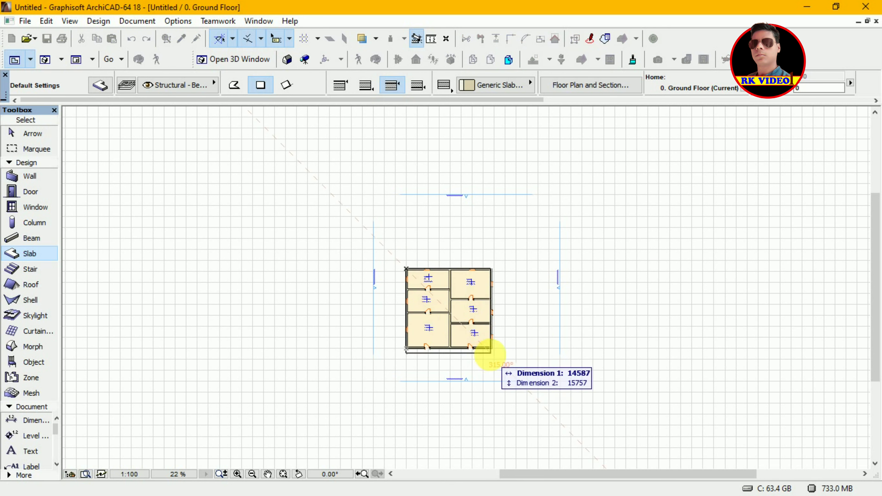
{"action": "left_click", "coordinate": [496, 355]}
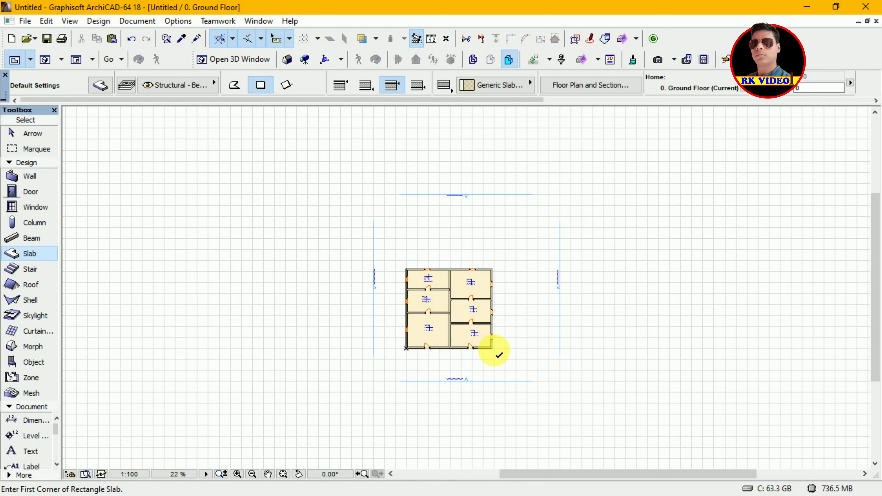
{"action": "key", "text": "Escape"}
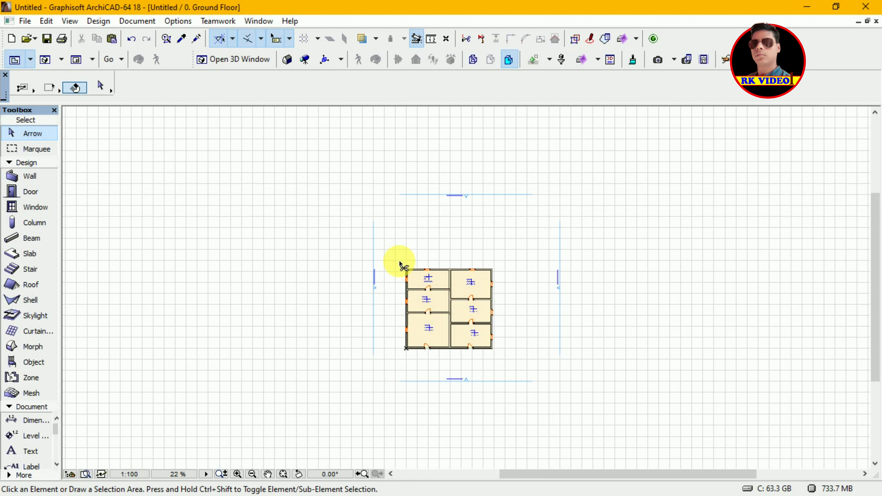
Show the house in 3D and orbit around it to examine the walls, doors, windows and slab
{"action": "key", "text": "F3"}
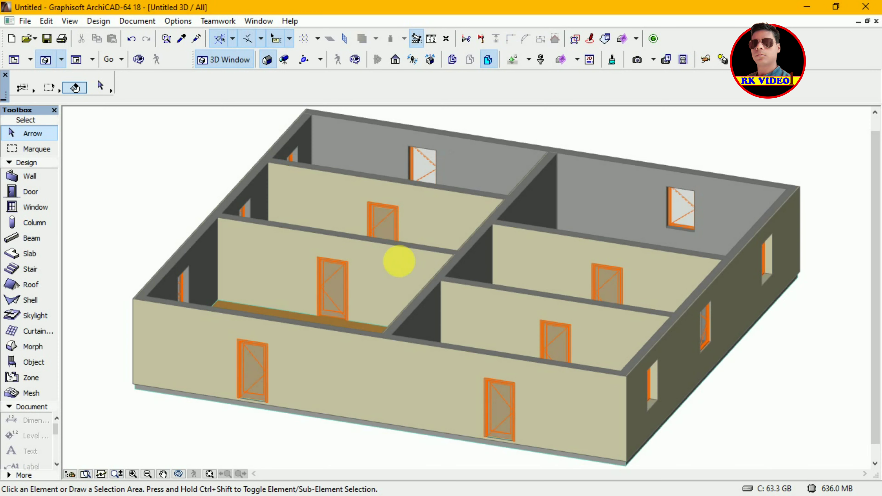
{"action": "middle_click", "coordinate": [400, 262], "text": "shift"}
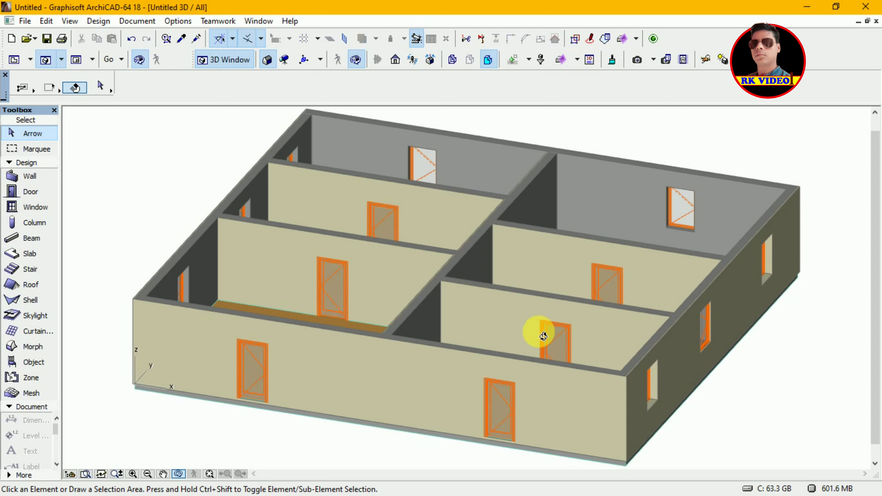
{"action": "mouse_move", "coordinate": [541, 331]}
{"action": "left_mouse_down"}
{"action": "mouse_move", "coordinate": [548, 321]}
{"action": "mouse_move", "coordinate": [531, 315]}
{"action": "mouse_move", "coordinate": [437, 315]}
{"action": "mouse_move", "coordinate": [426, 339]}
{"action": "mouse_move", "coordinate": [430, 351]}
{"action": "mouse_move", "coordinate": [508, 371]}
{"action": "mouse_move", "coordinate": [473, 398]}
{"action": "mouse_move", "coordinate": [451, 400]}
{"action": "mouse_move", "coordinate": [485, 345]}
{"action": "mouse_move", "coordinate": [539, 343]}
{"action": "mouse_move", "coordinate": [553, 331]}
{"action": "left_mouse_up"}
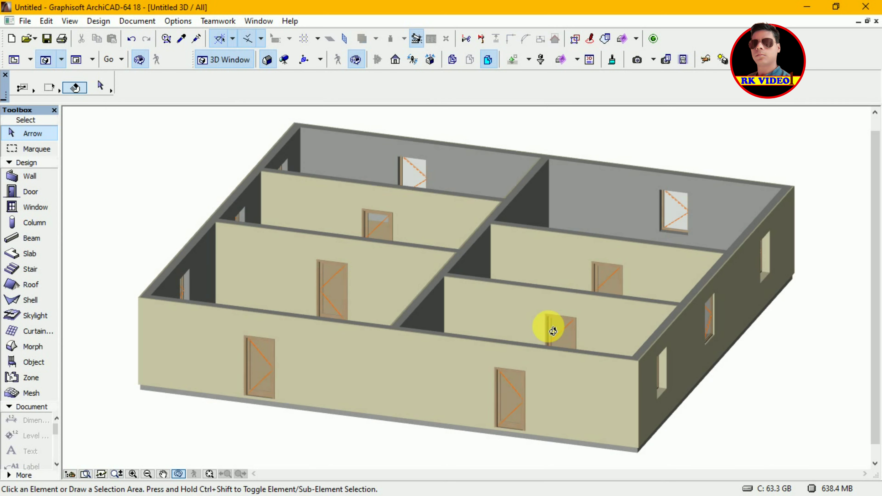
{"action": "left_click_drag", "start_coordinate": [553, 332], "coordinate": [572, 335]}
Return to the ground-floor plan and enlarge the house to examine the zone names, numbers and areas in each room
{"action": "key", "text": "F2"}
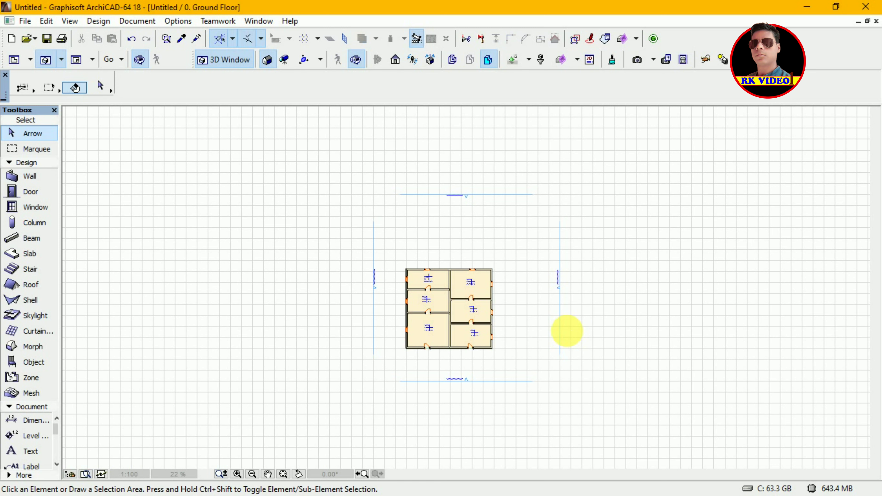
{"action": "left_click", "coordinate": [237, 474]}
{"action": "left_click", "coordinate": [395, 258]}
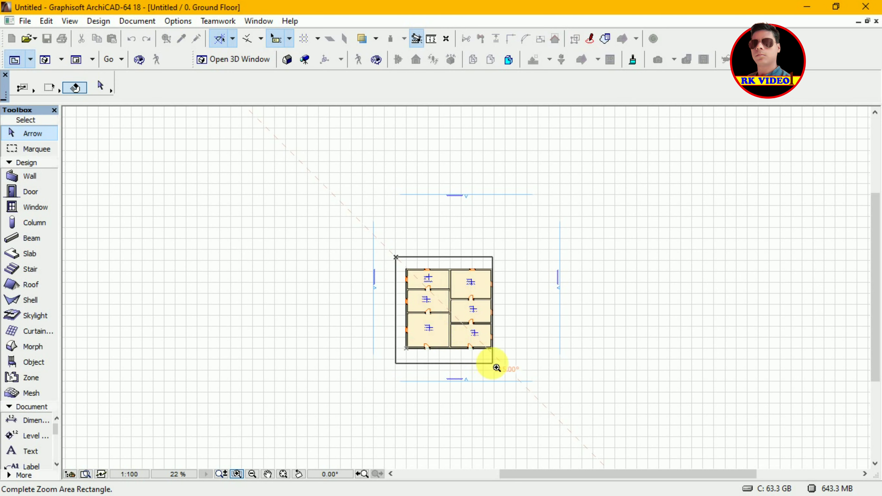
{"action": "left_click", "coordinate": [504, 364]}
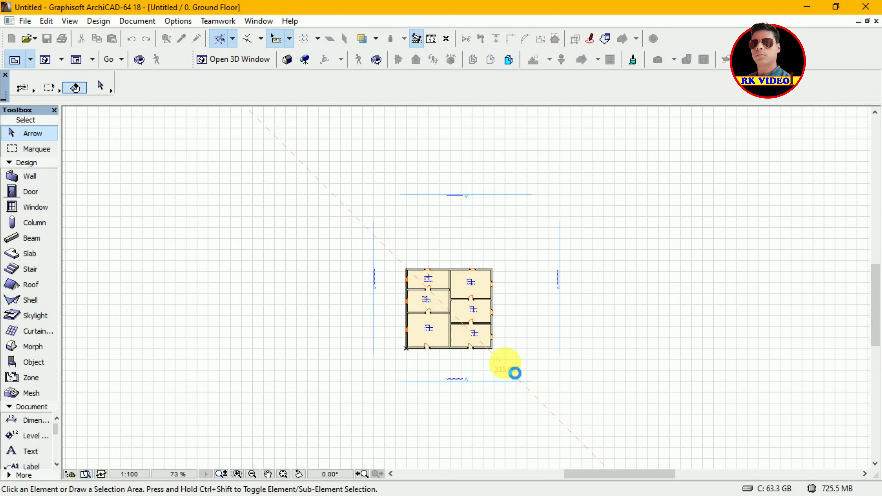
{"action": "left_click", "coordinate": [509, 366]}
{"action": "left_click", "coordinate": [293, 431]}
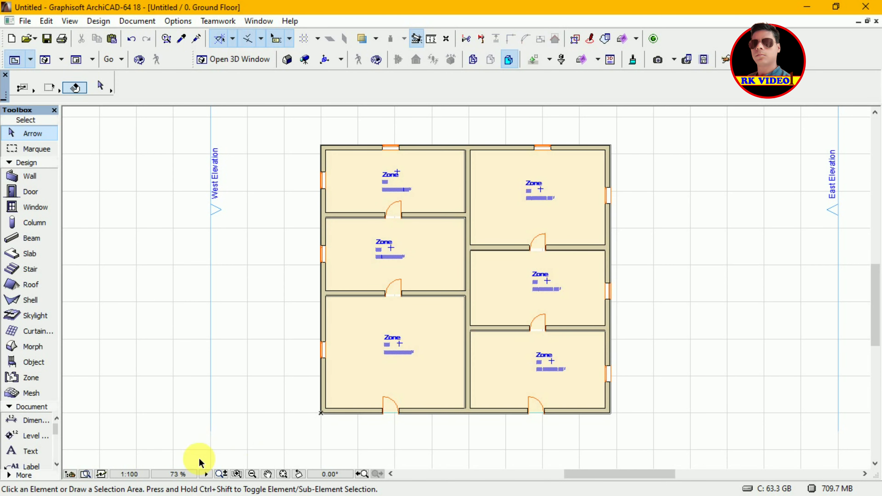
{"action": "left_click", "coordinate": [237, 475]}
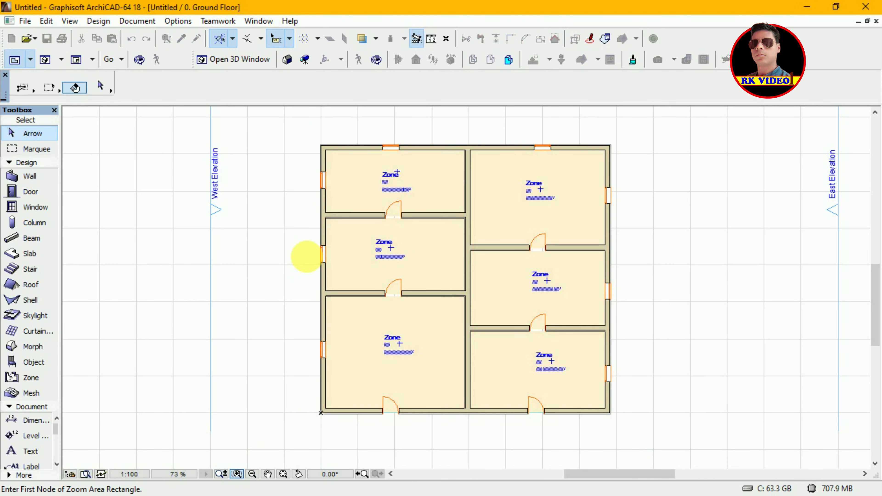
{"action": "left_click", "coordinate": [315, 139]}
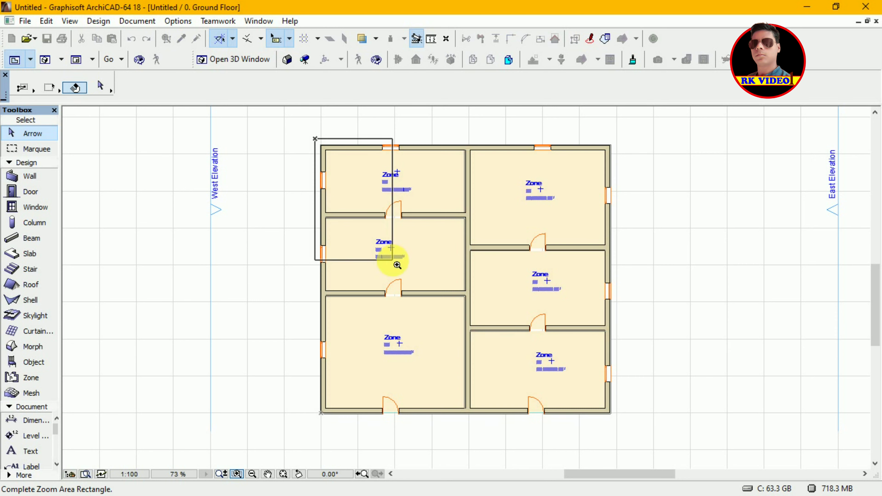
{"action": "left_click", "coordinate": [621, 422]}
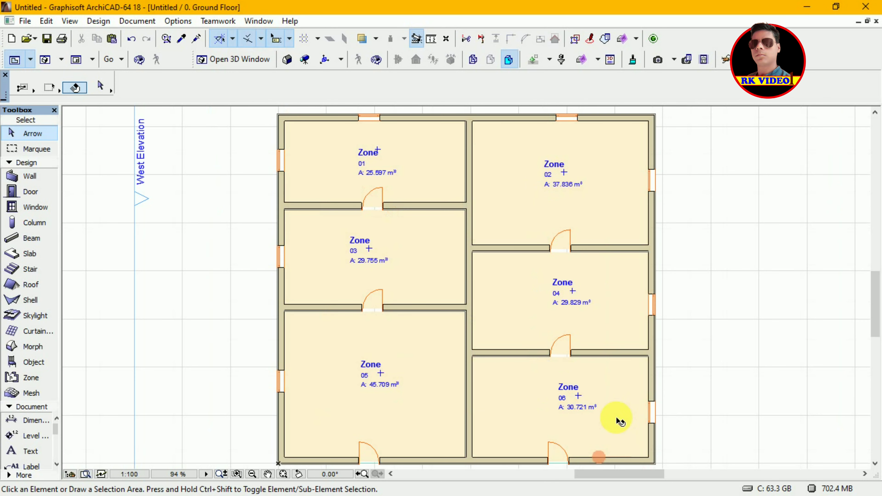